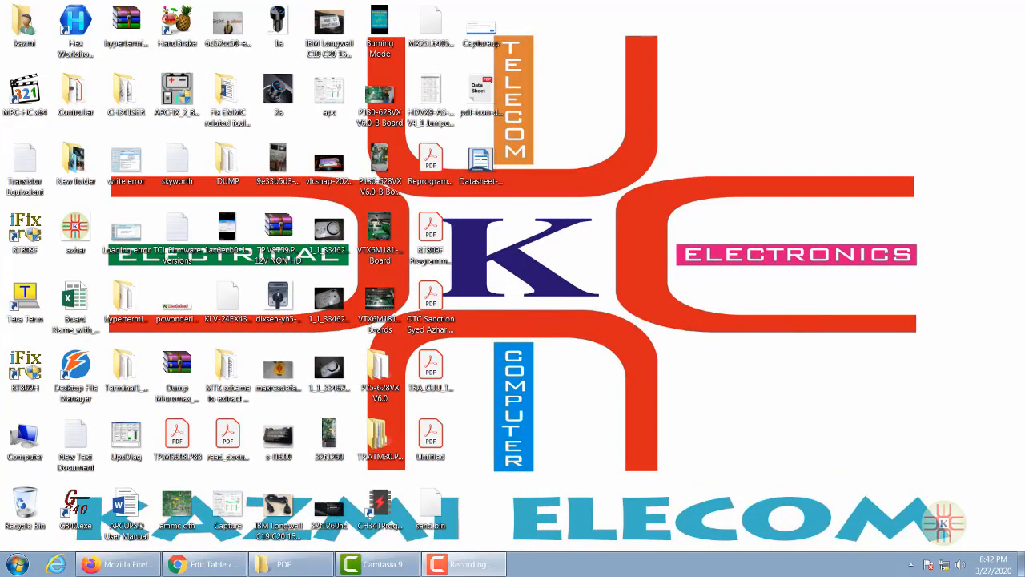
- Load 192.168.10.1 in Firefox to bring up the router's Authentication Required prompt
click(120, 564)
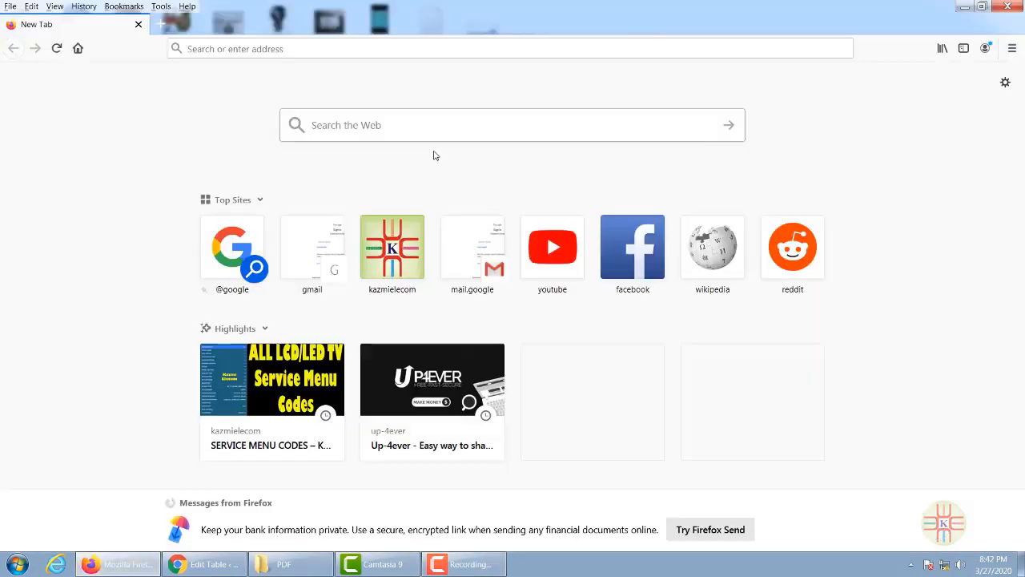
click(216, 49)
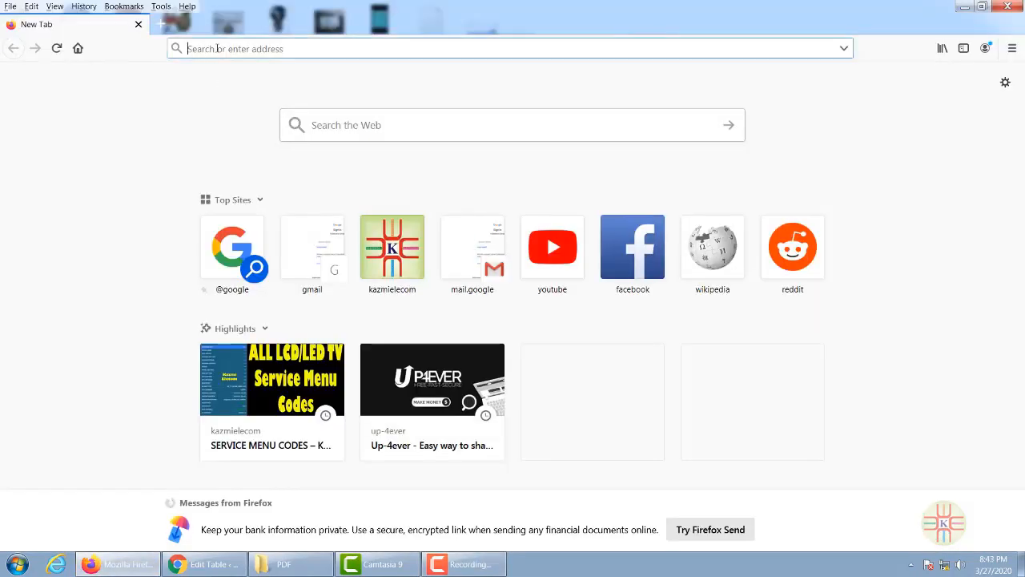
text(192.168)
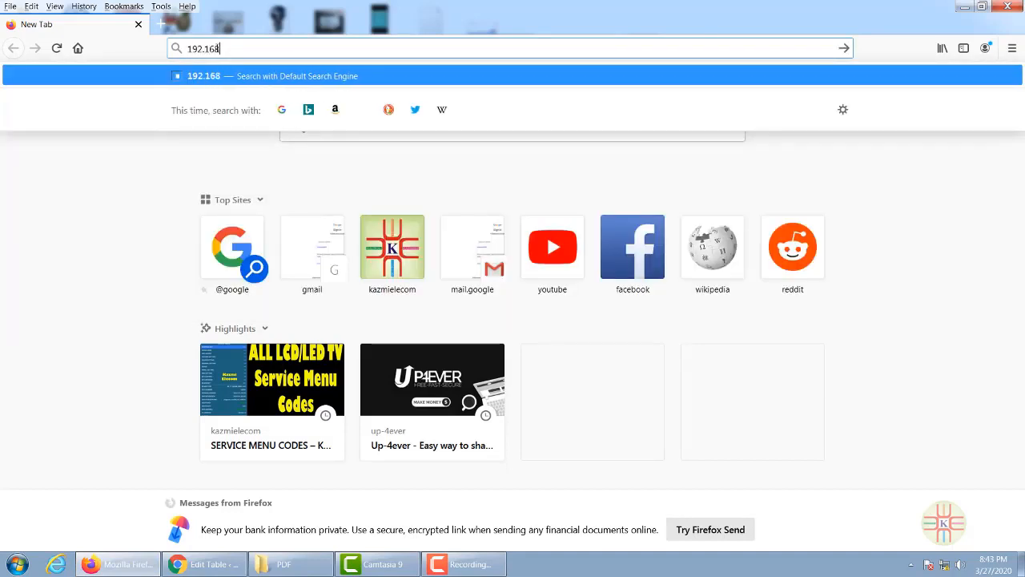
text(.10.1)
key(Return)
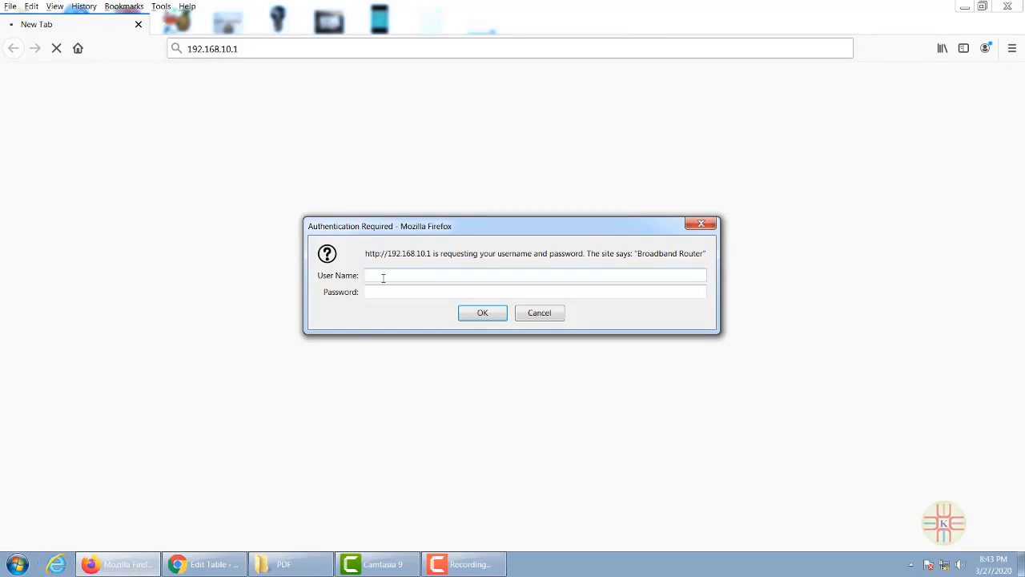
- Launch Command Prompt by searching for cmd in the Start menu
click(18, 567)
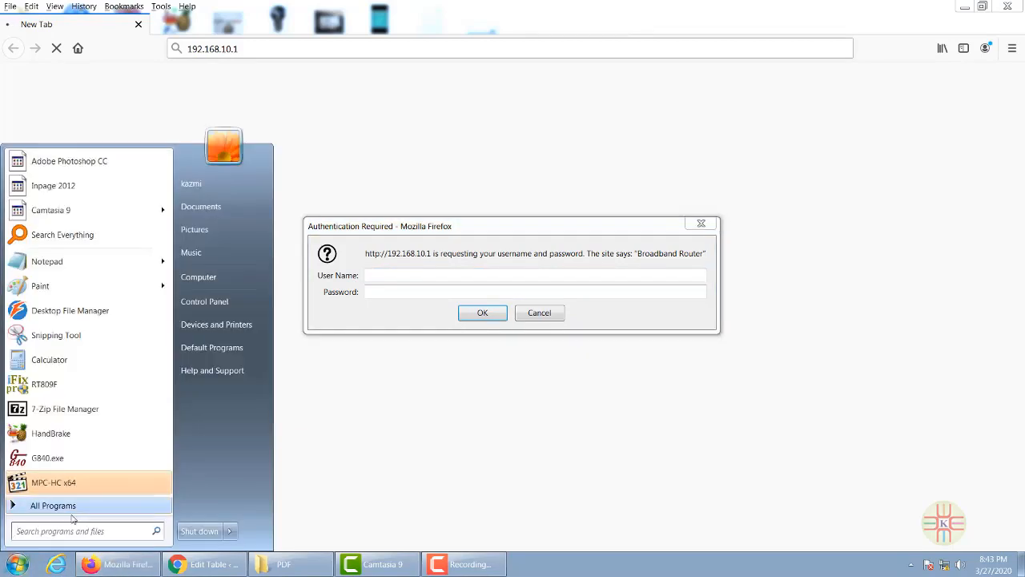
text(cmd)
key(Return)
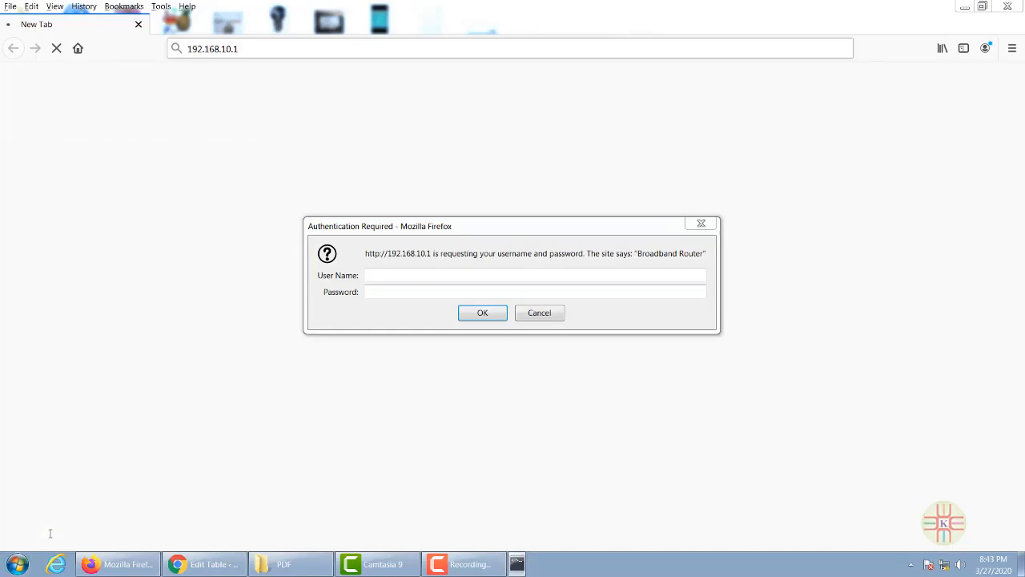
- Run arp -a to confirm 192.168.10.1 appears as a dynamic ARP entry
text(arp)
key(BackSpace)
key(BackSpace)
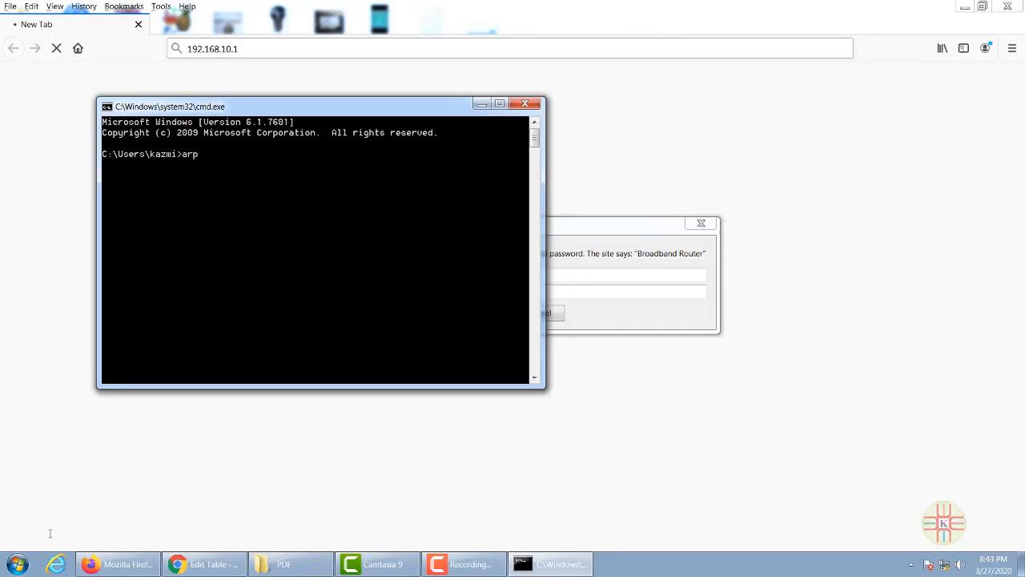
text(-a)
key(Return)
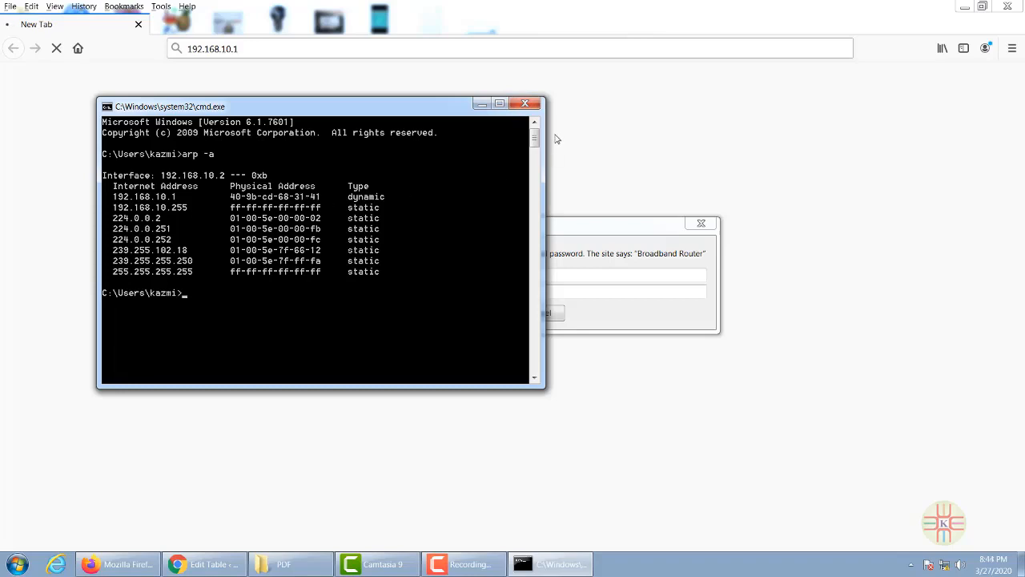
- Close the console and log in to the router with the admin username and password, not saving the login
click(524, 103)
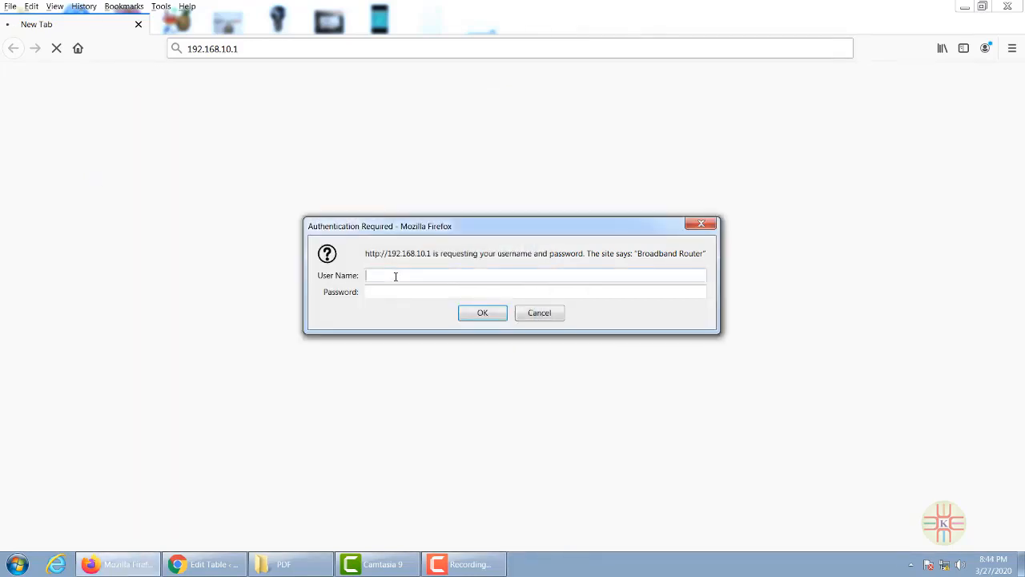
text(admin)
key(Tab)
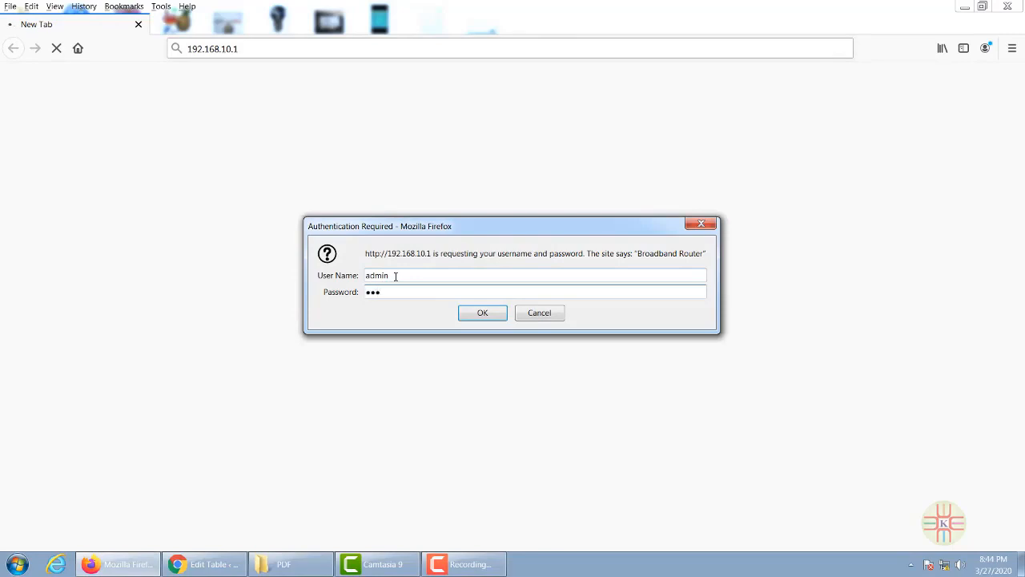
click(482, 314)
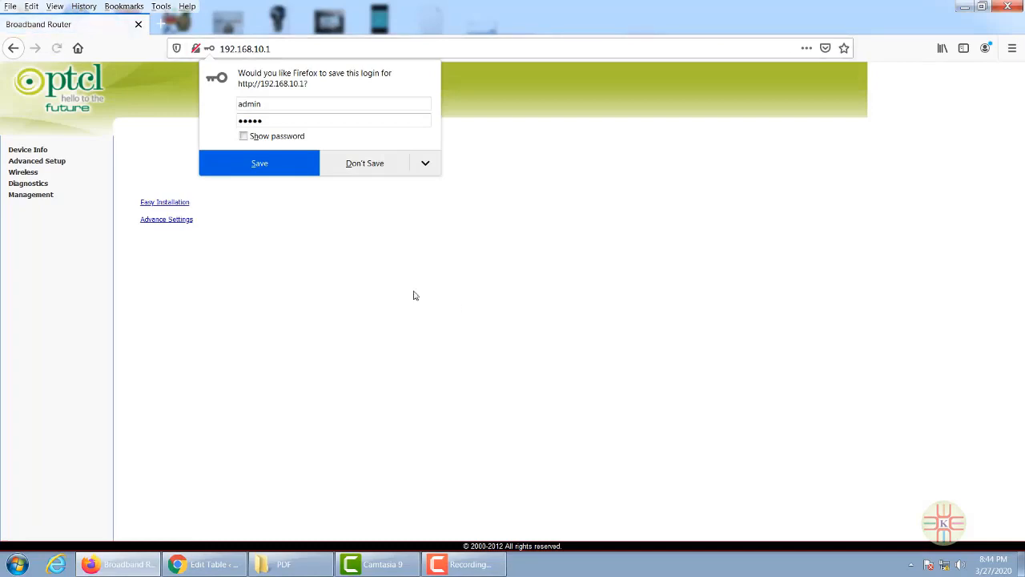
click(390, 163)
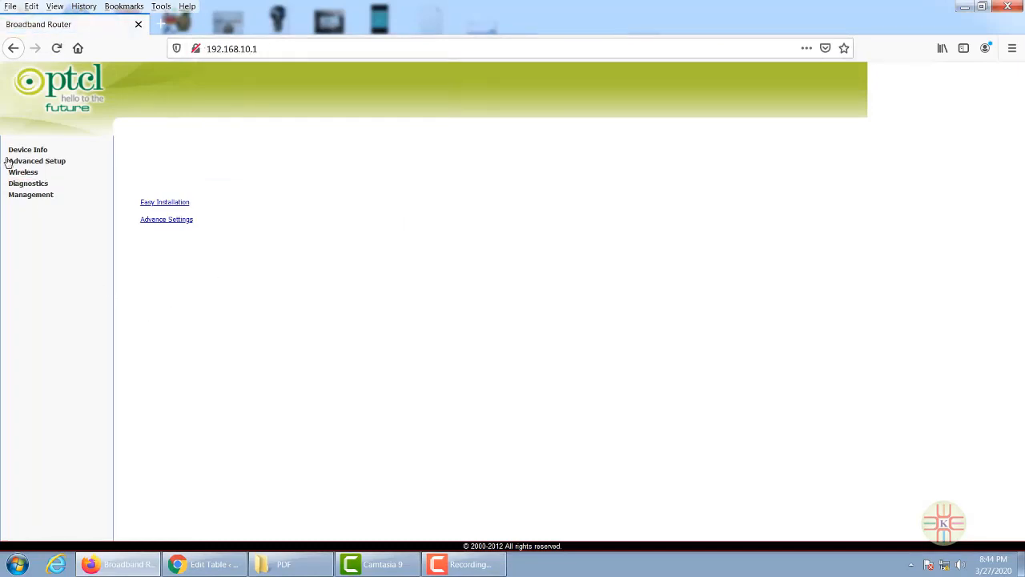
- Check the Device Info Board ID DSL-2750U, then go to Advanced Setup's Management backup page
click(35, 152)
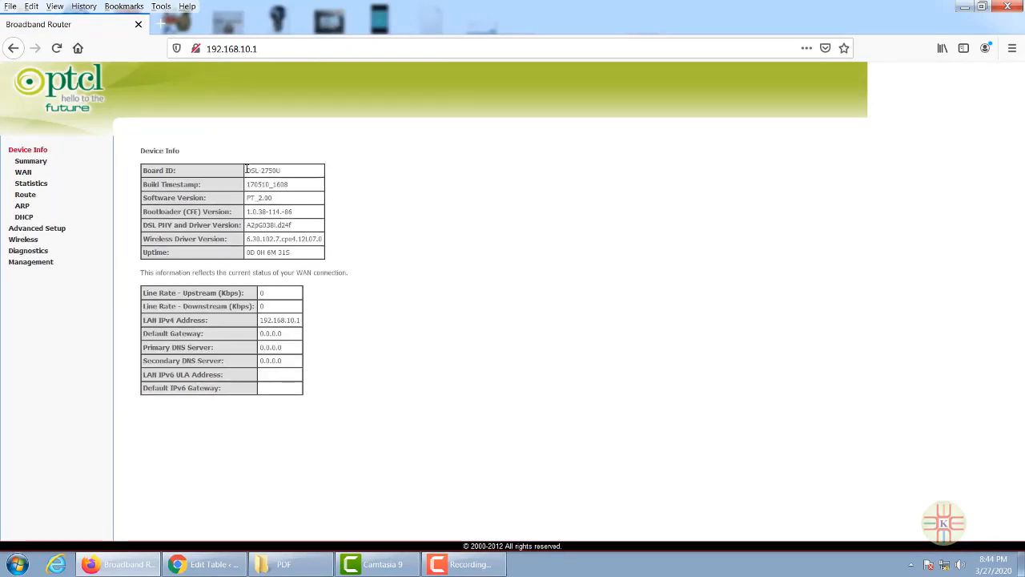
drag(247, 174, 287, 172)
click(50, 229)
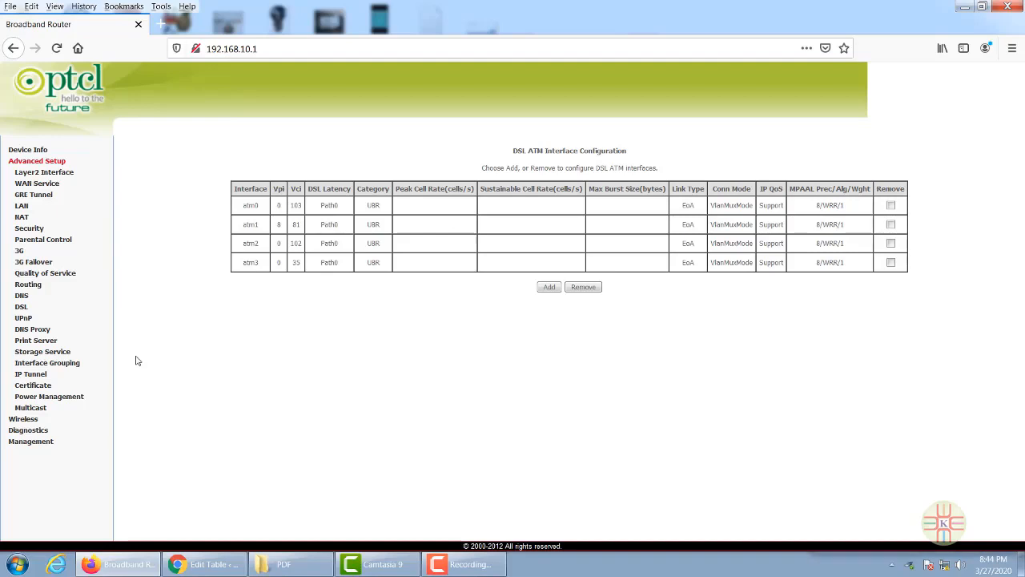
click(36, 444)
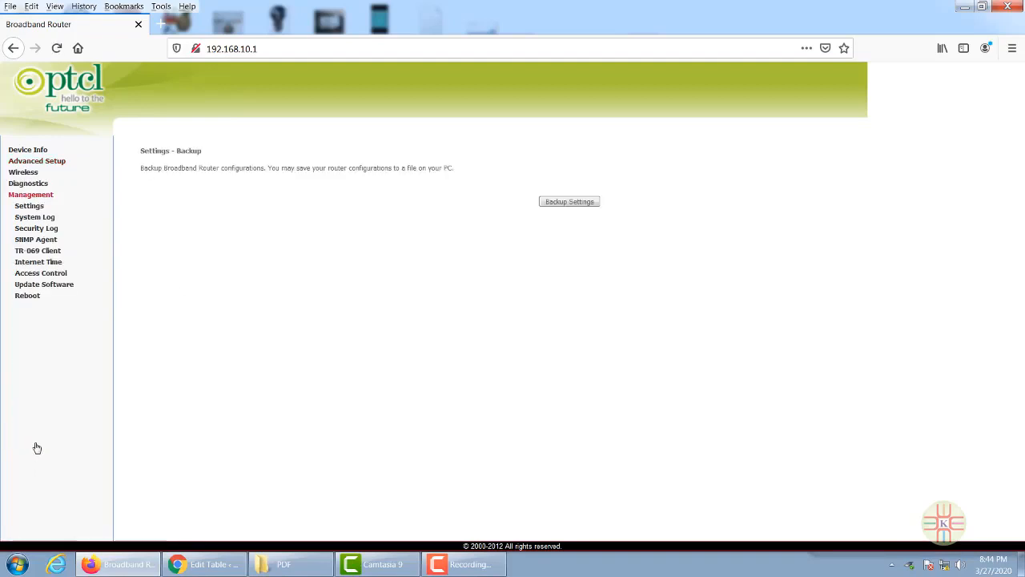
- Flash US_D301V1.0BR_V1.2.10.1_en_td.bin from Removable Disk (I:) via Update Software
click(53, 290)
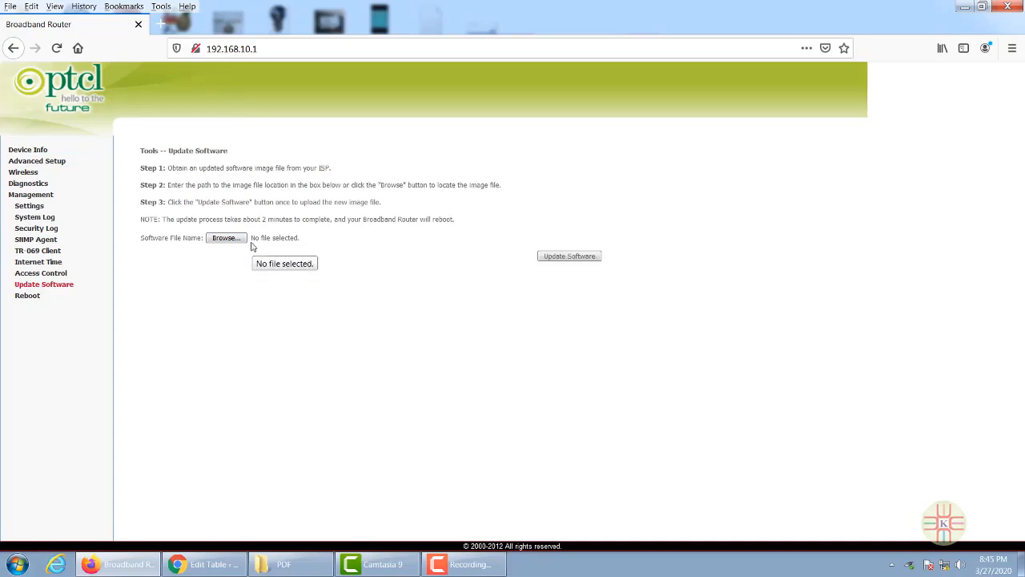
click(227, 239)
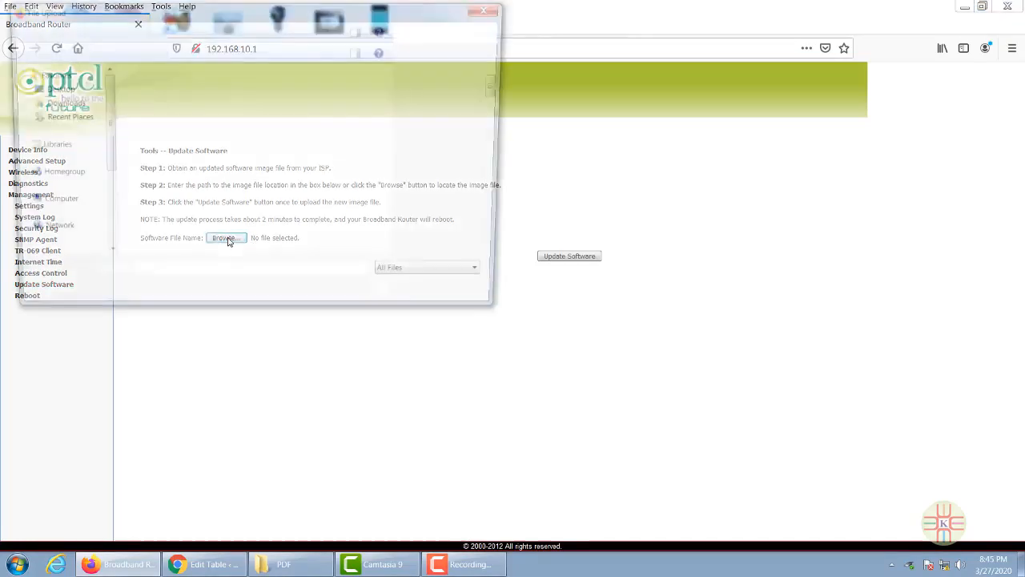
click(102, 183)
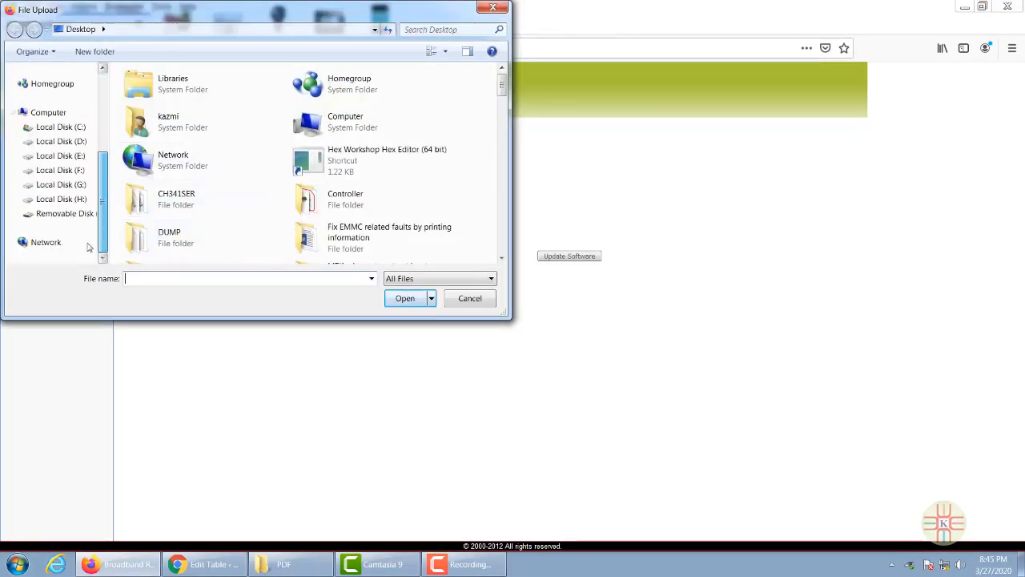
click(76, 213)
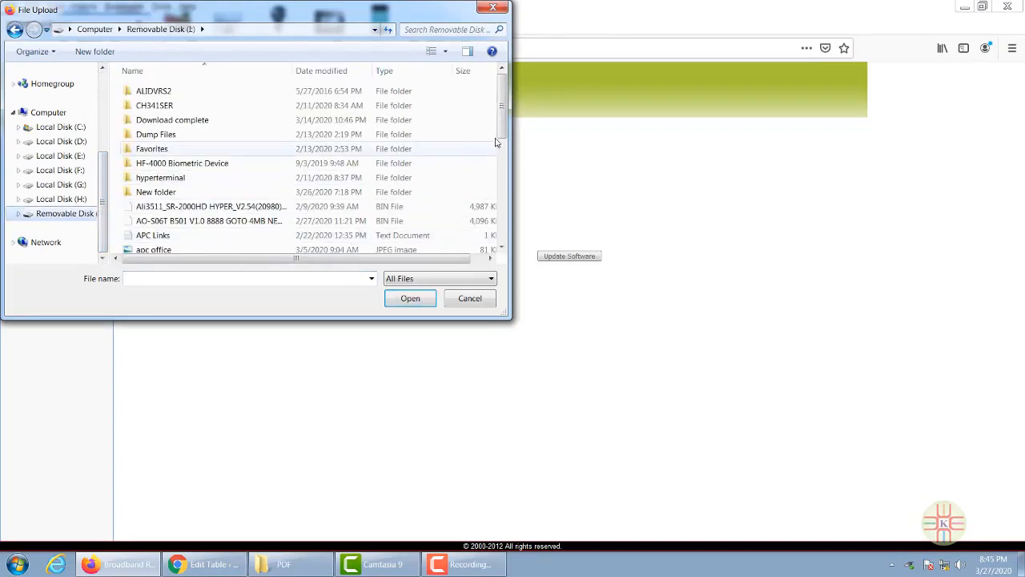
drag(502, 132, 503, 247)
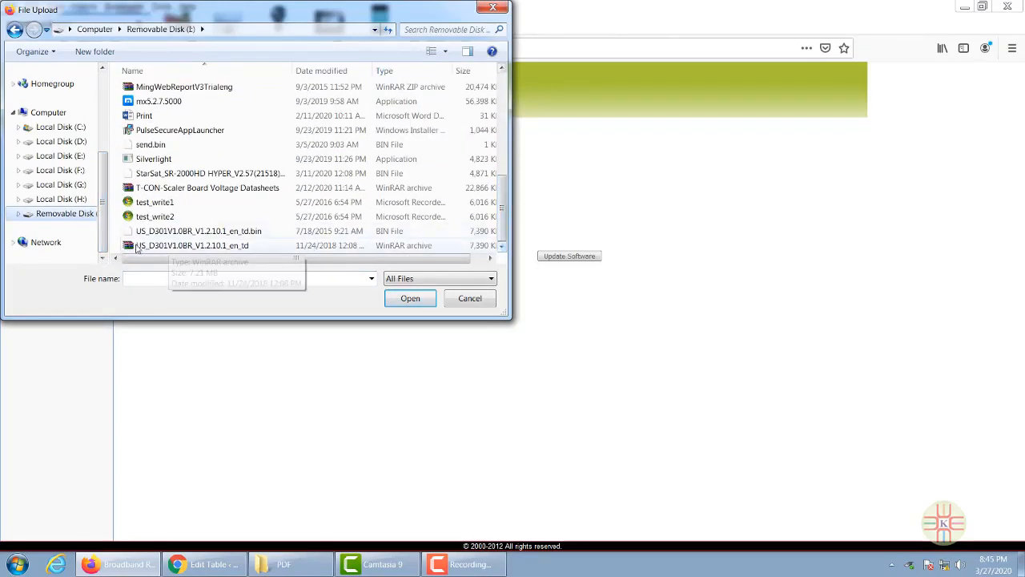
click(232, 231)
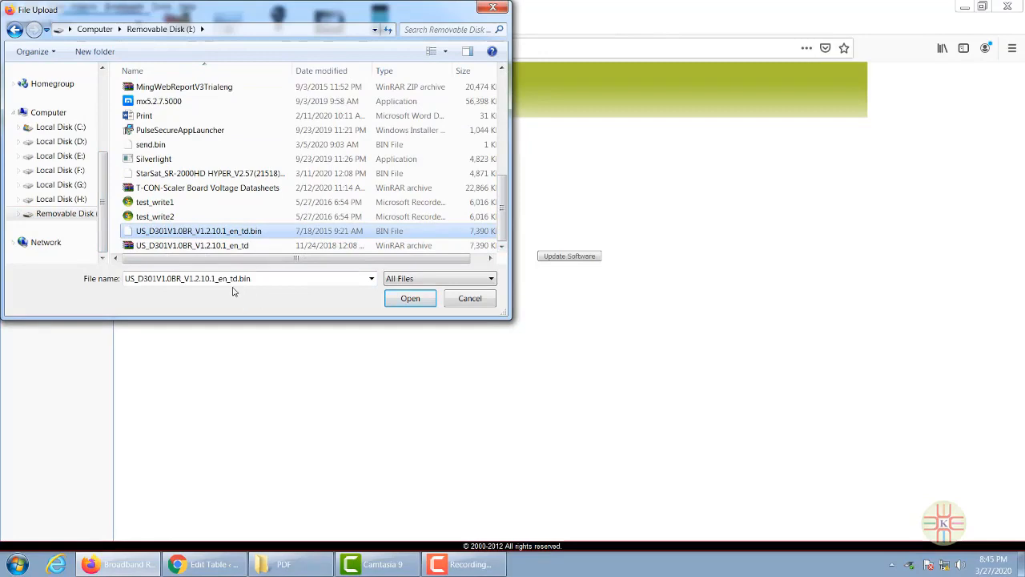
click(410, 299)
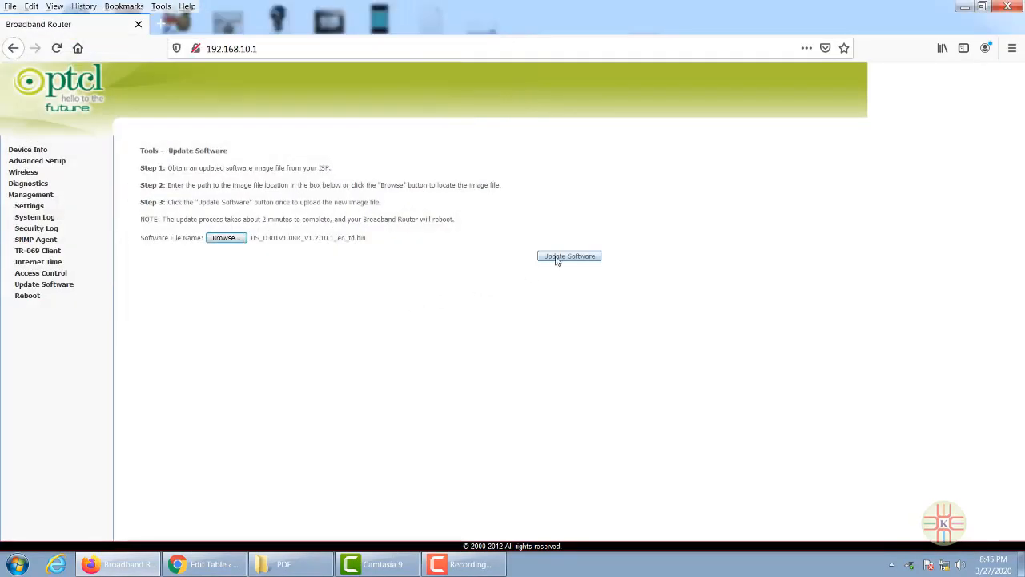
click(570, 258)
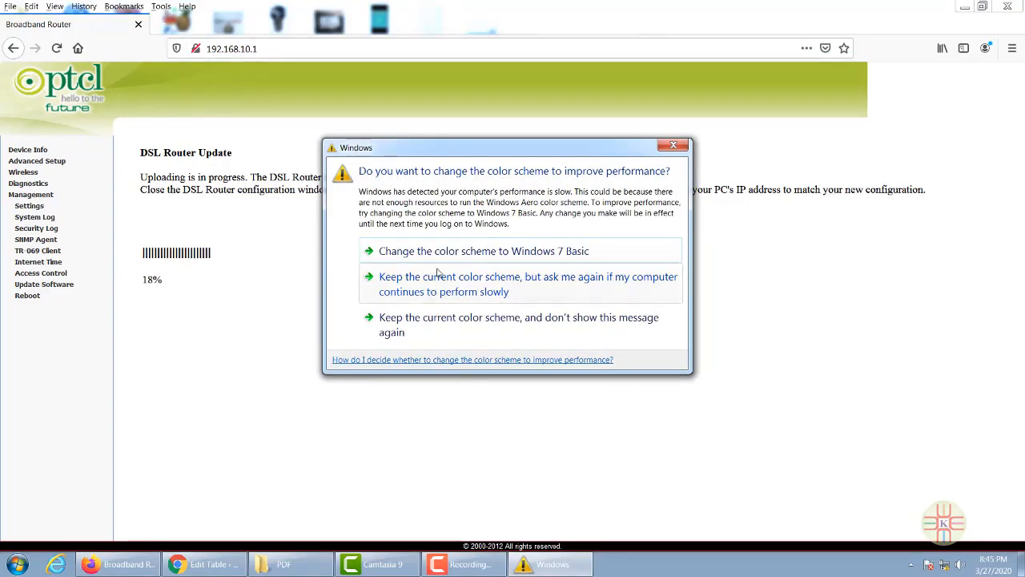
- Keep the current Windows colour scheme while the firmware upload runs until the page times out
click(494, 288)
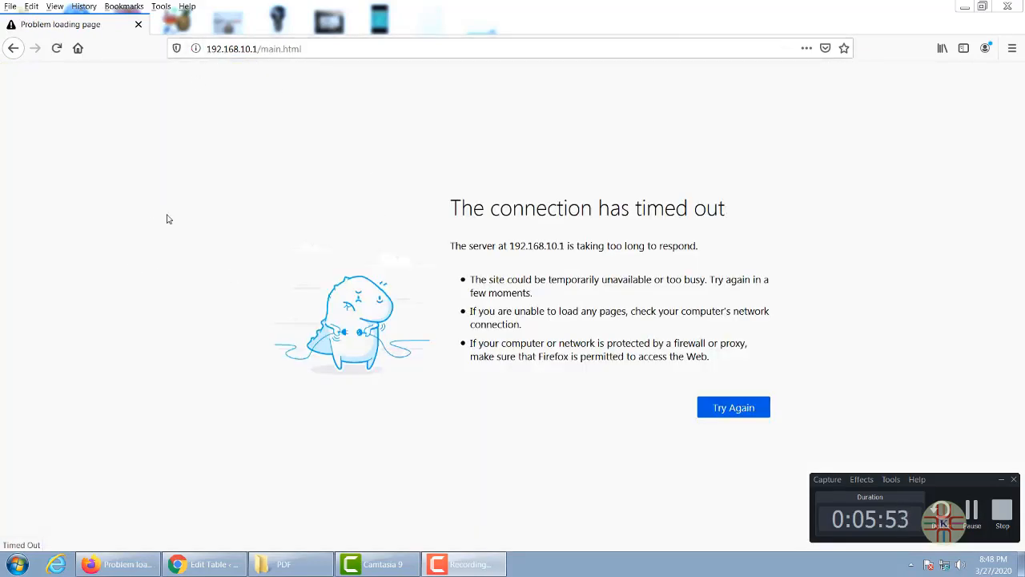
- Load the Tenda admin address 192.168.1.1 in a new browser tab
click(165, 25)
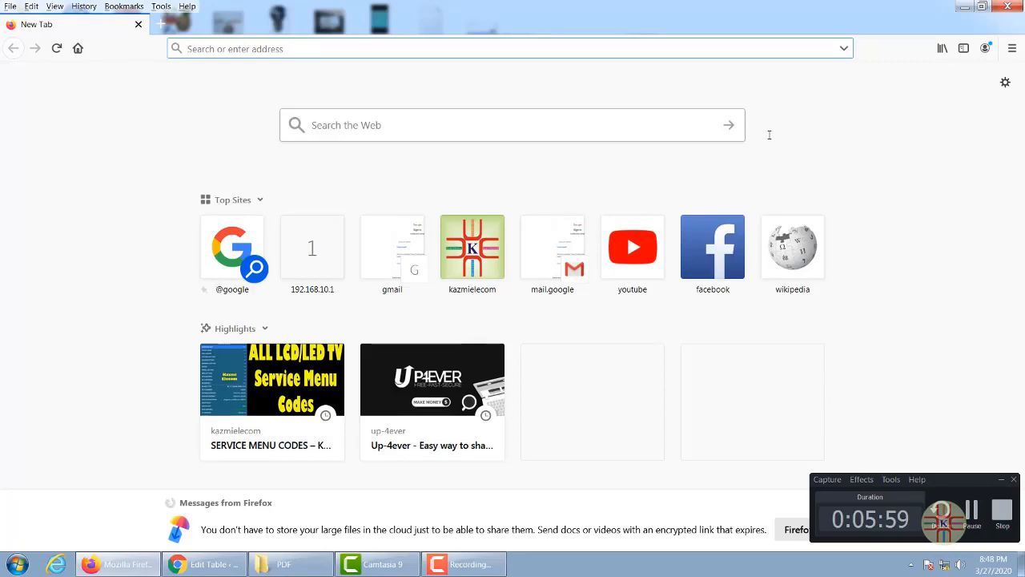
text(192.168.1.)
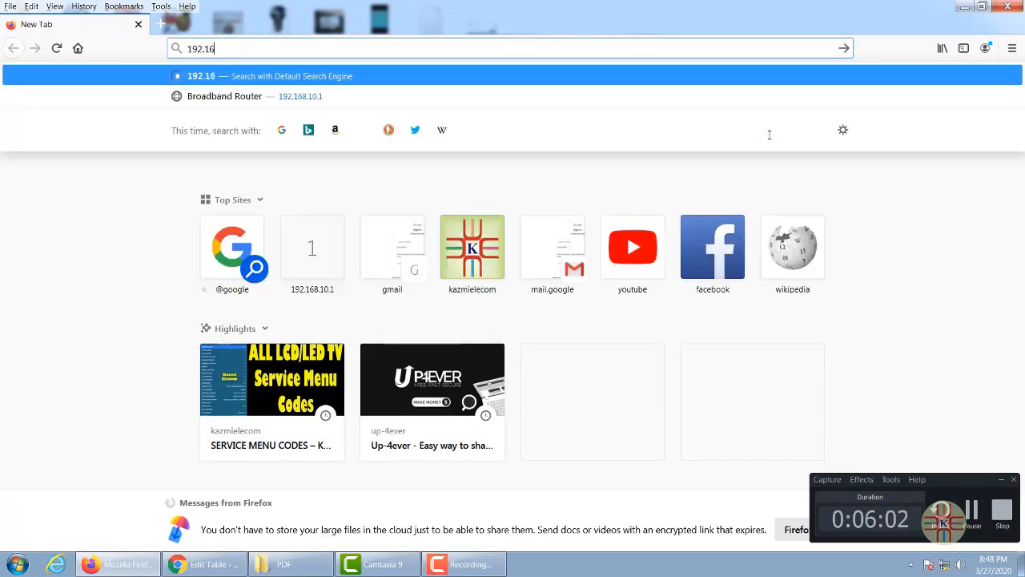
text(1)
key(Return)
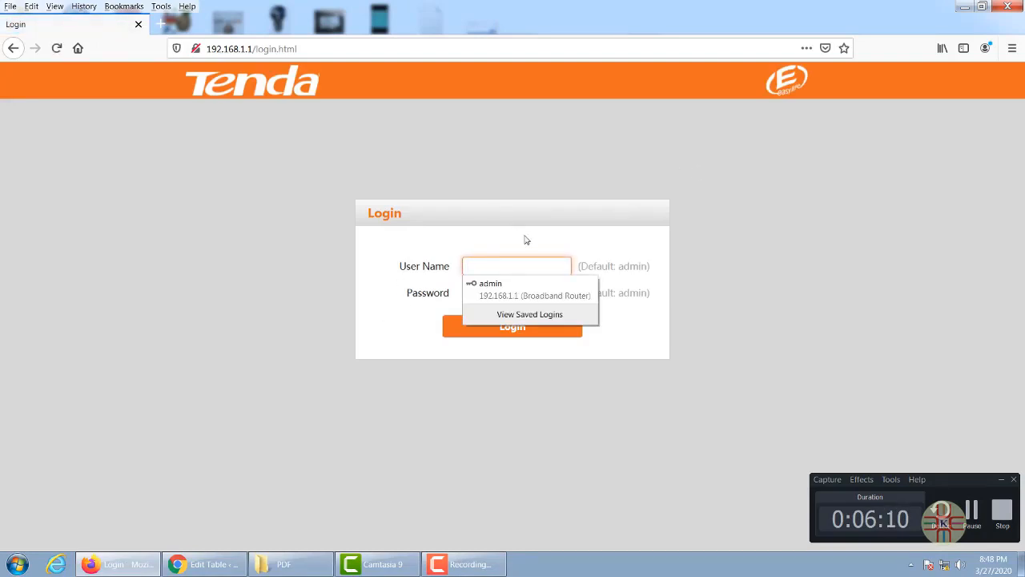
- Sign in to the Tenda router with the default admin credentials, declining to save the login
click(487, 263)
text(admin)
key(Tab)
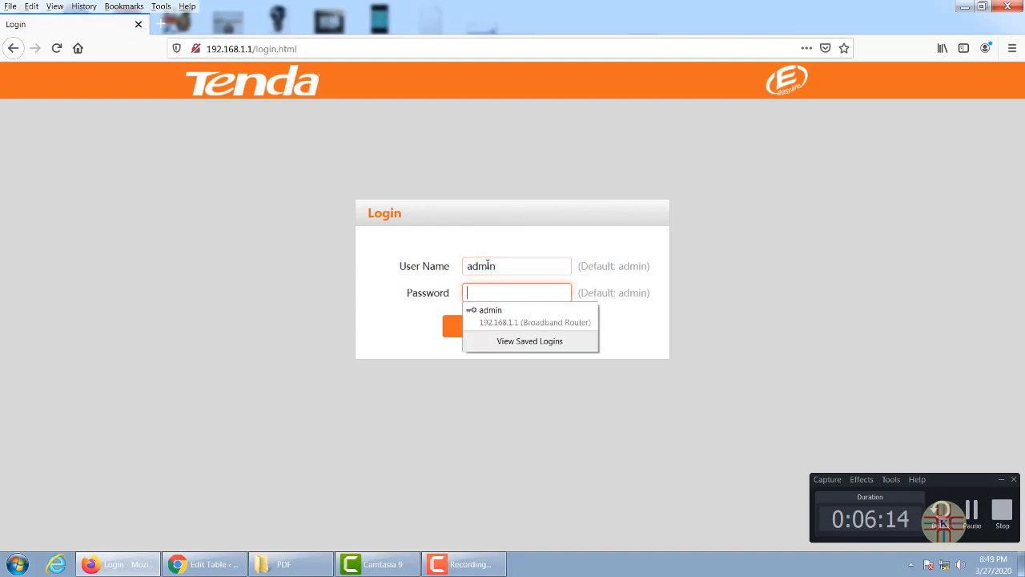
text(admin)
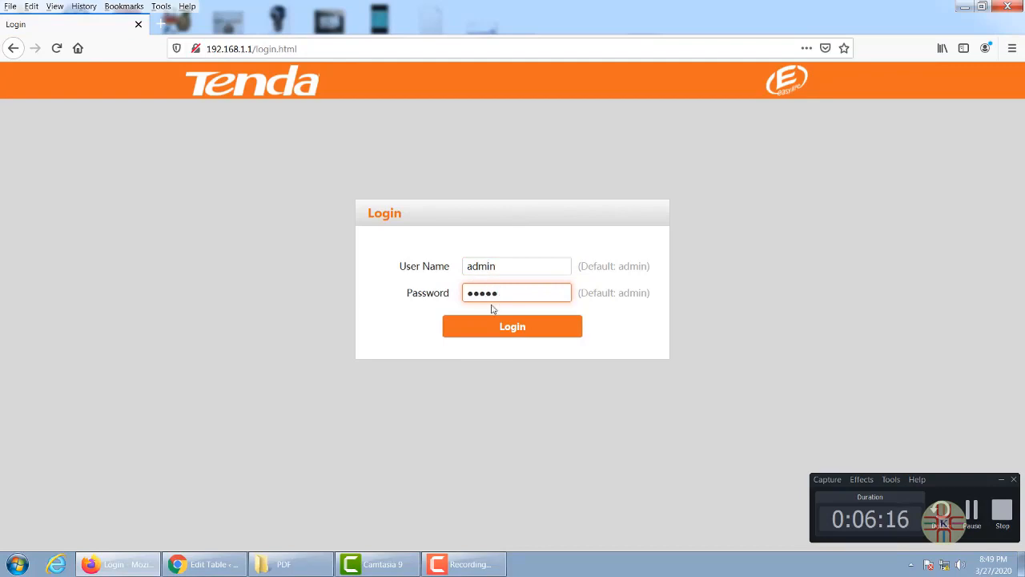
click(513, 327)
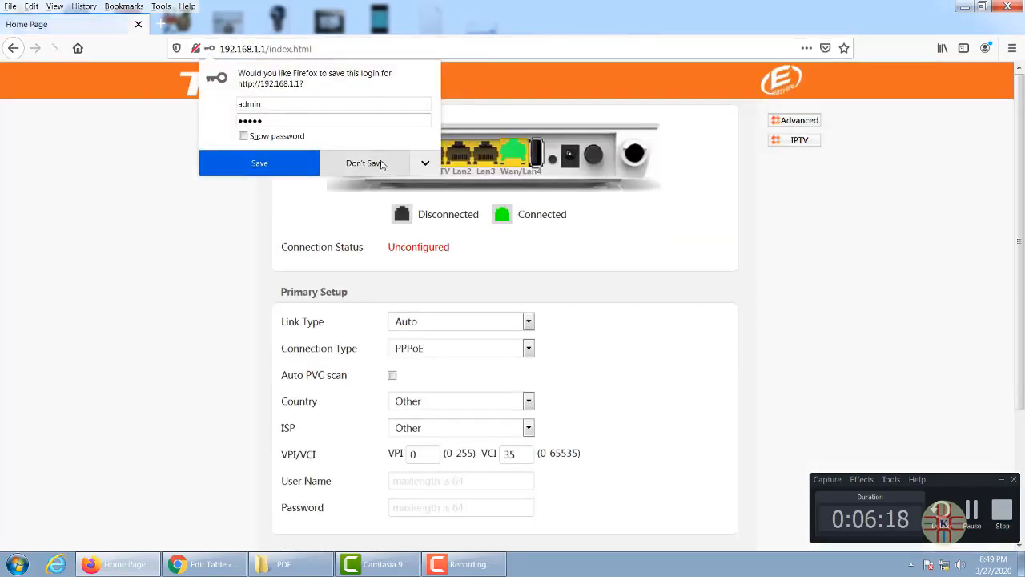
click(382, 164)
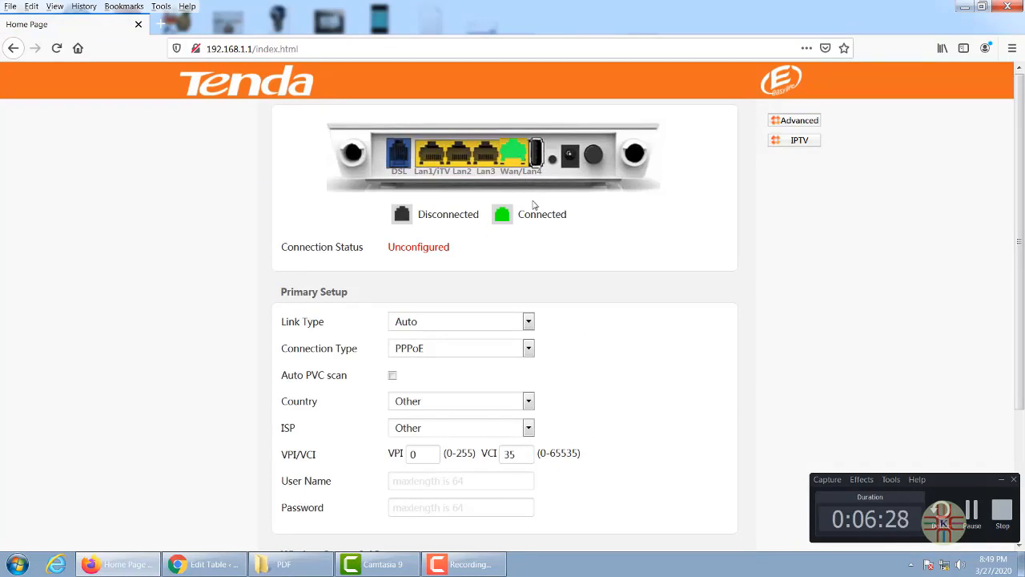
- Look over the quick setup PPPoE fields, then switch to the Advanced Device Info summary
scroll(680, 402, down, 2)
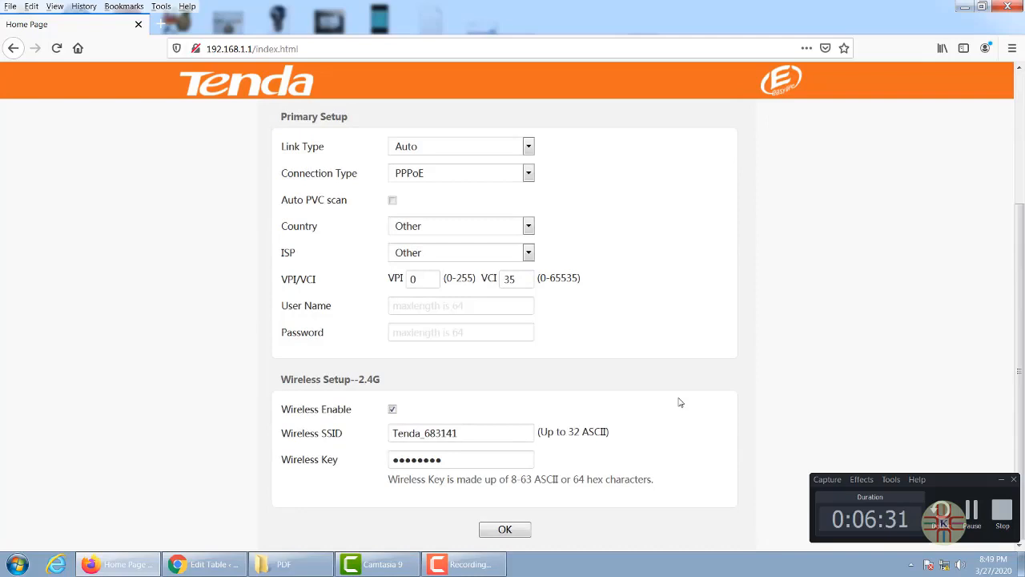
scroll(680, 402, up, 2)
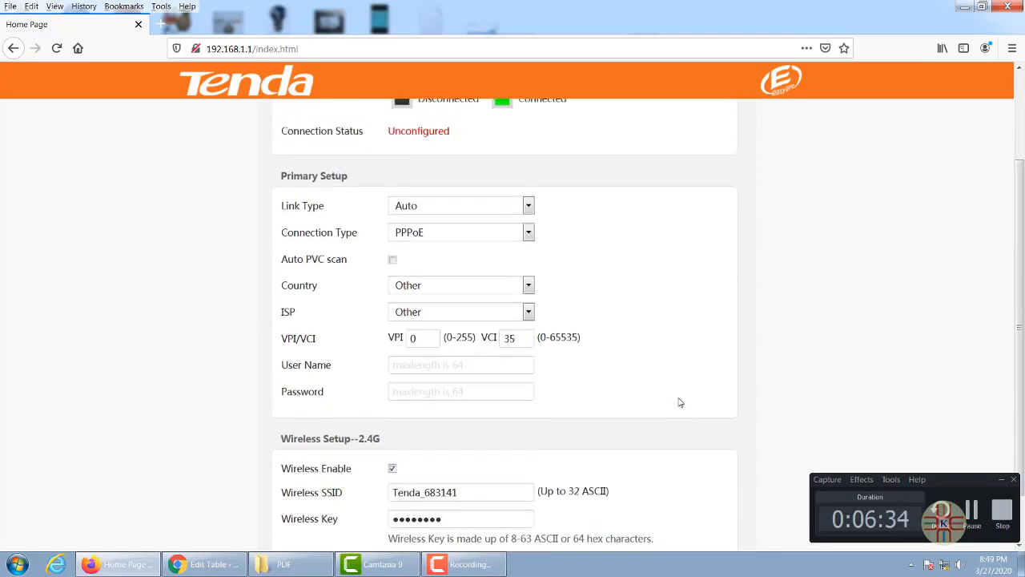
click(405, 376)
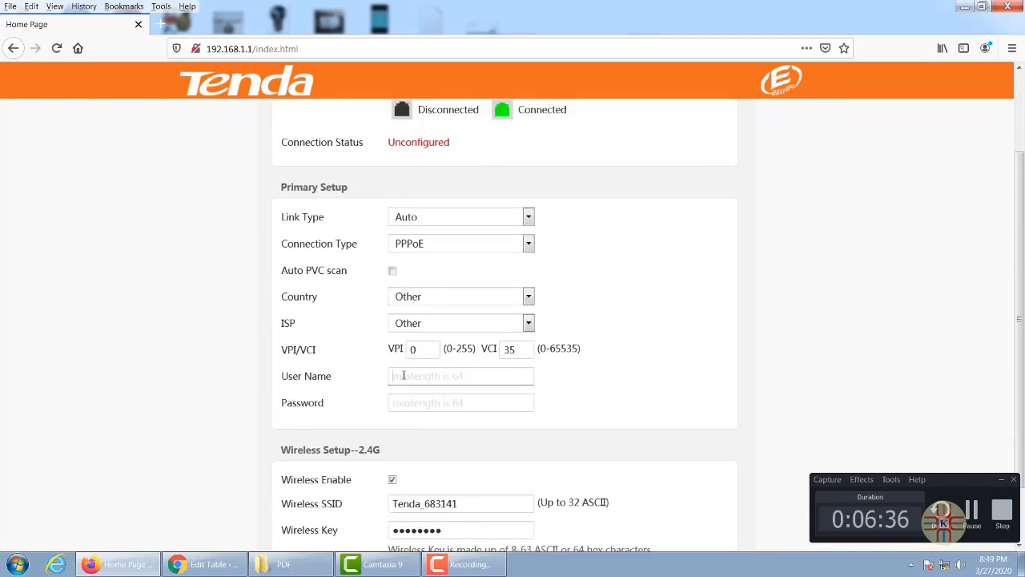
click(710, 358)
scroll(617, 337, down, 2)
scroll(617, 337, up, 2)
scroll(617, 337, up, 2)
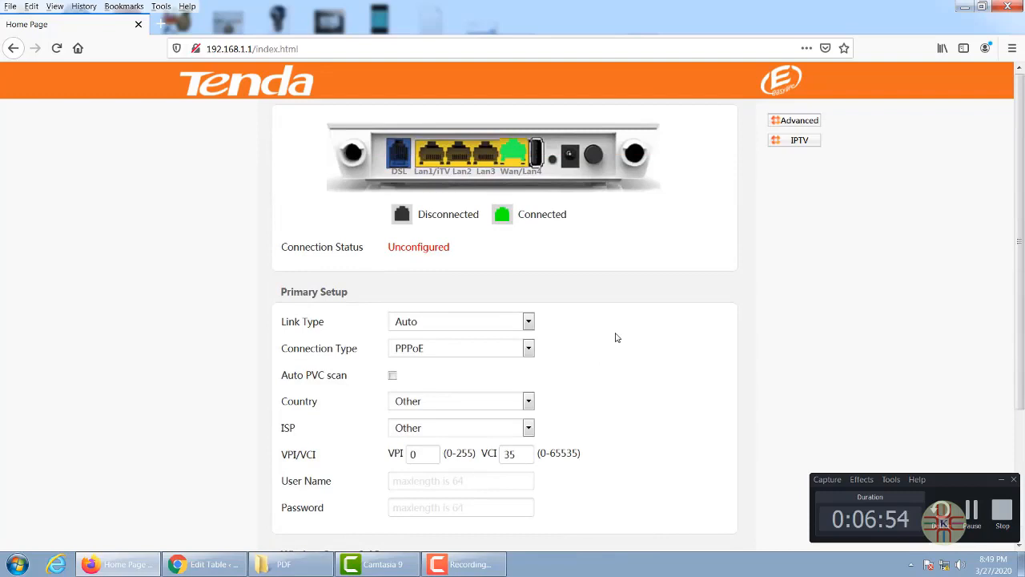
scroll(617, 338, down, 1)
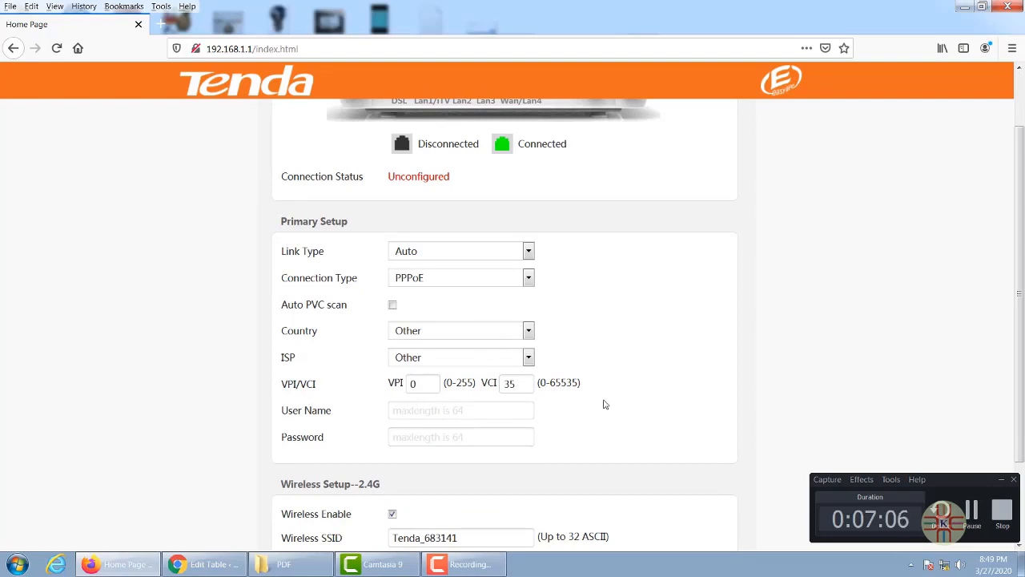
scroll(617, 412, down, 3)
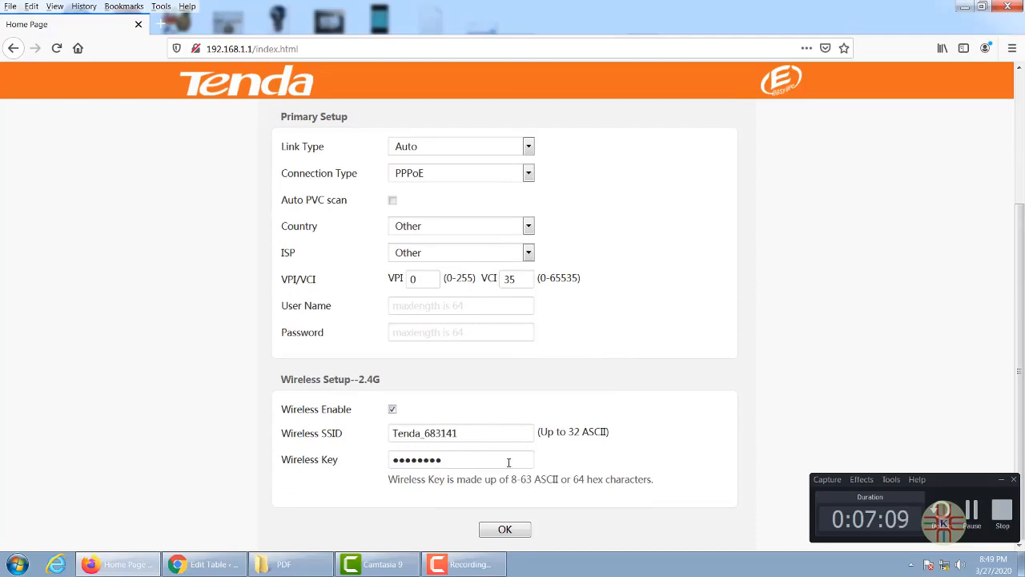
scroll(653, 439, up, 5)
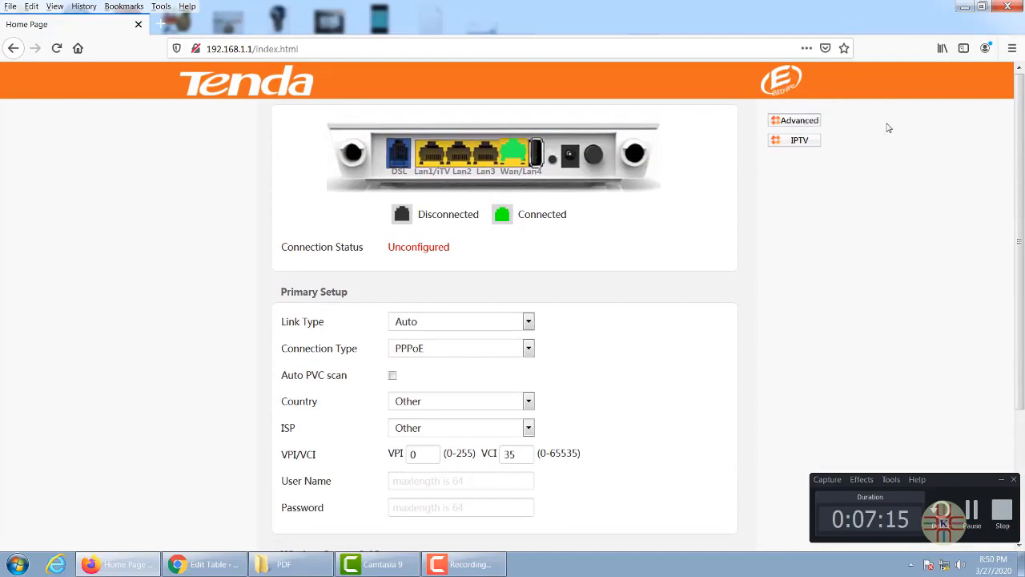
click(801, 125)
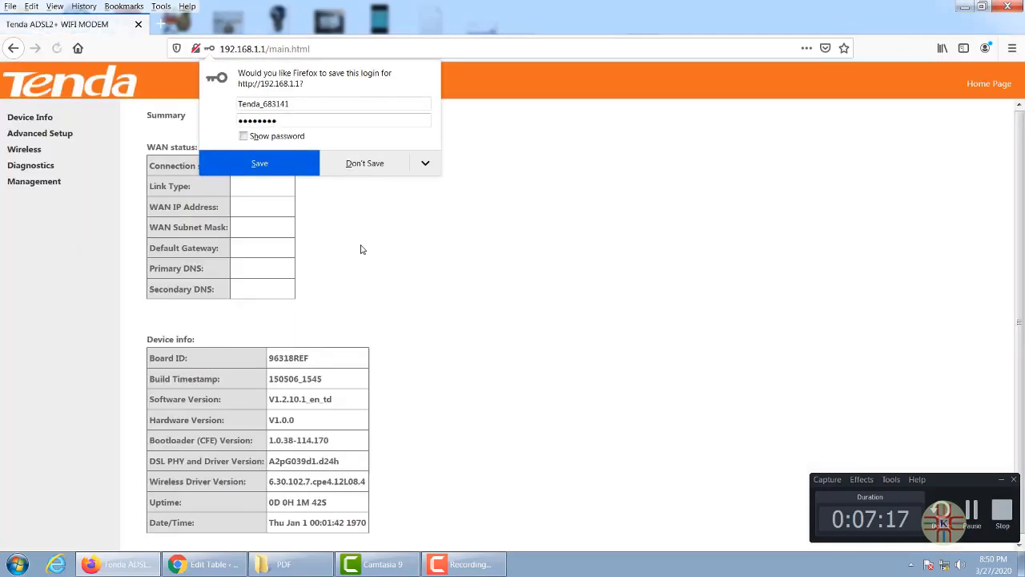
- Decline Firefox's save-login offer and check the Device Info hardware version V1.0.0
click(364, 164)
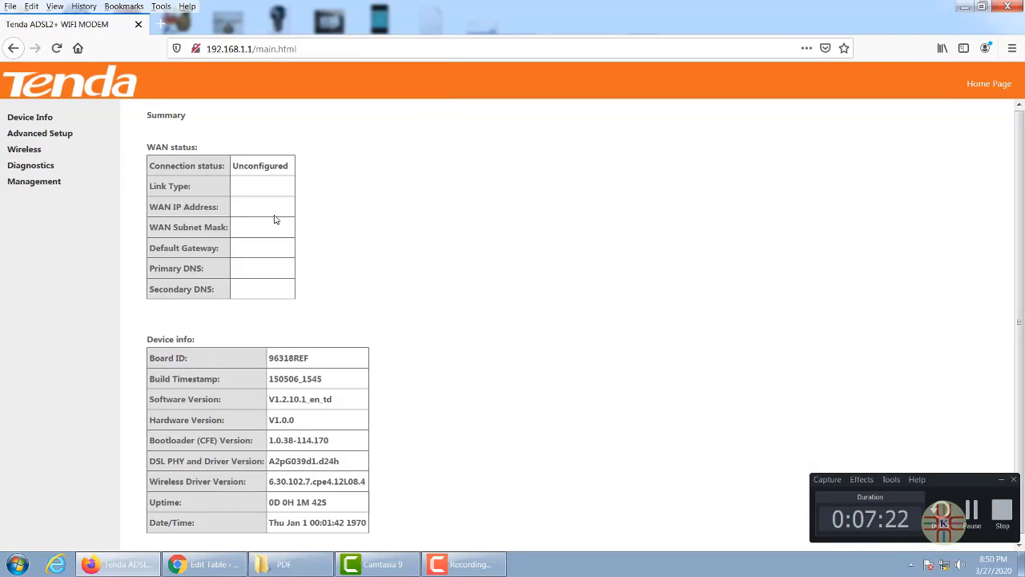
scroll(281, 320, down, 1)
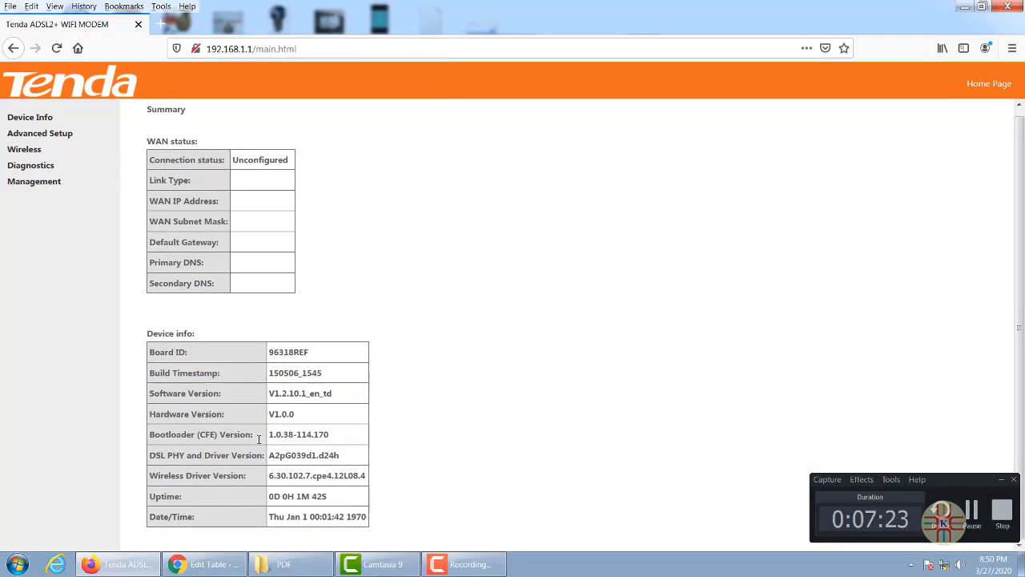
drag(309, 417, 270, 415)
click(362, 422)
- Tick Enable Bandwidth Control on Advanced Setup's QoS – Bandwidth Control page
click(56, 134)
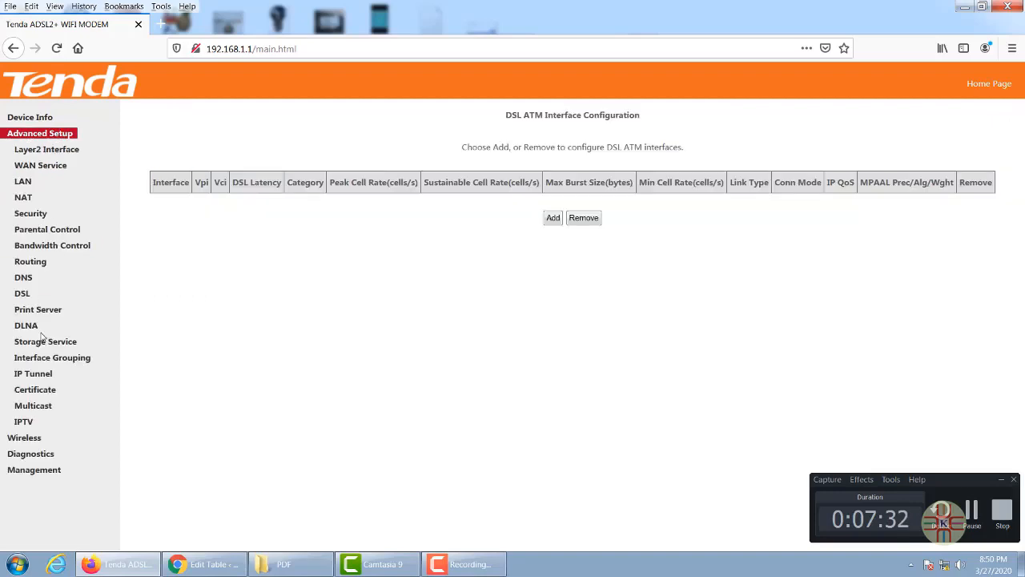
click(51, 249)
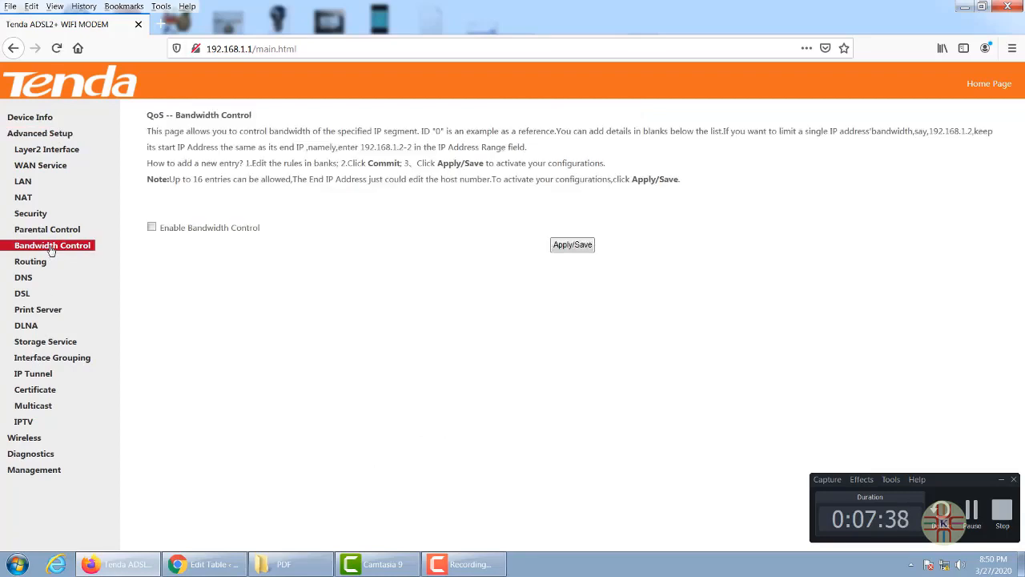
click(153, 229)
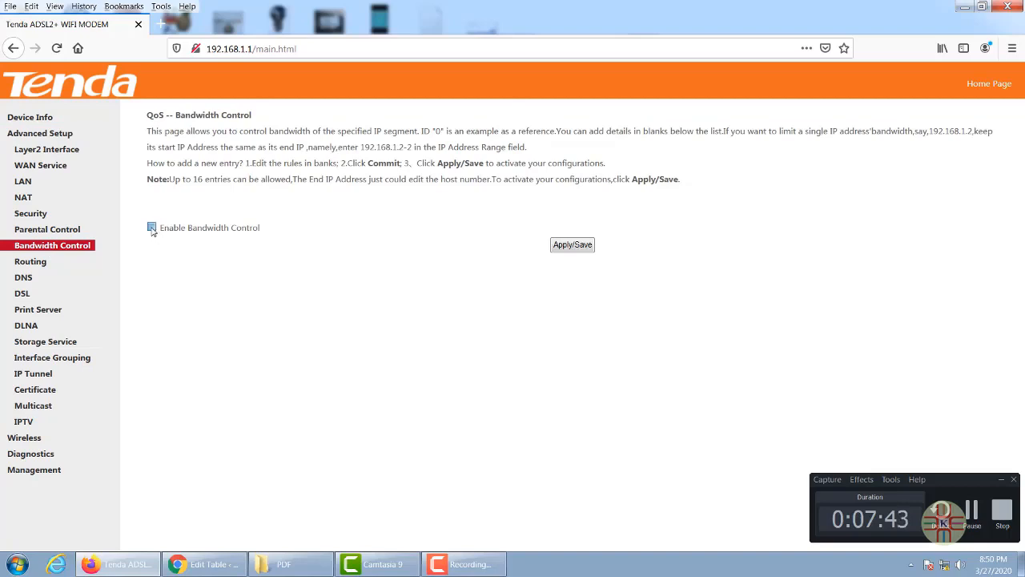